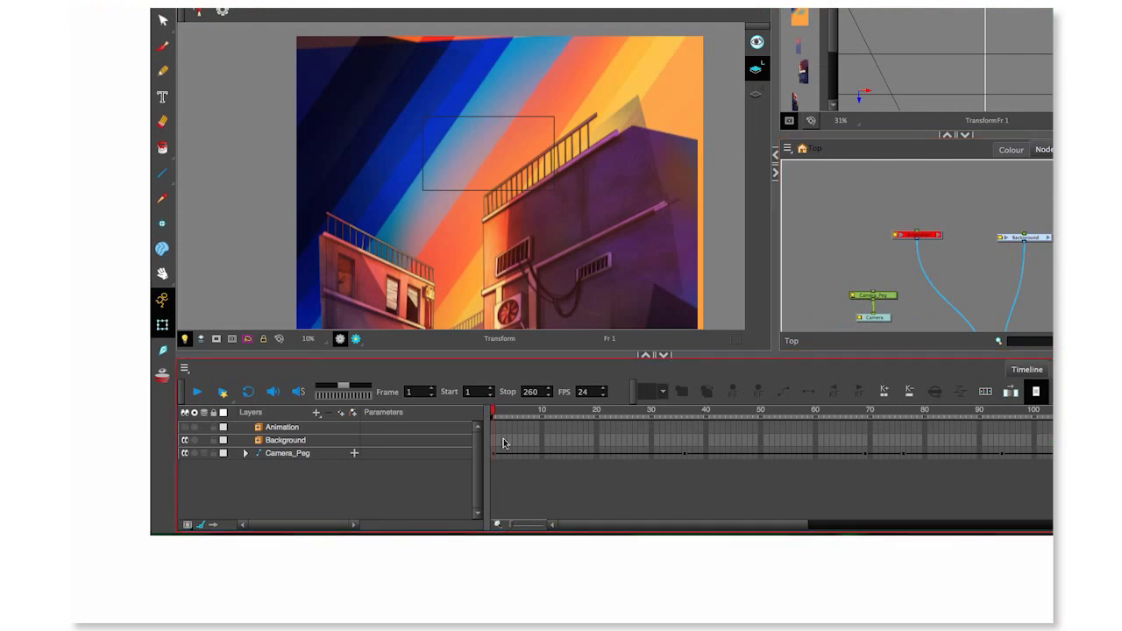
Select the Camera_Peg layer and play its existing camera move through to frame 260
{"action": "left_click", "coordinate": [295, 454]}
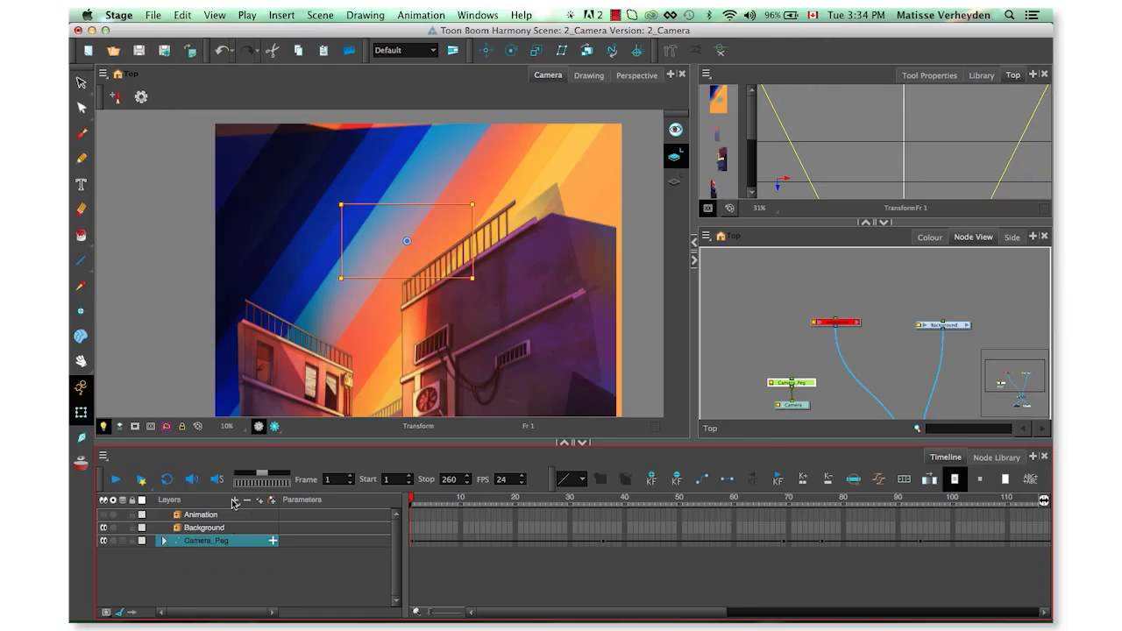
{"action": "left_click", "coordinate": [117, 480]}
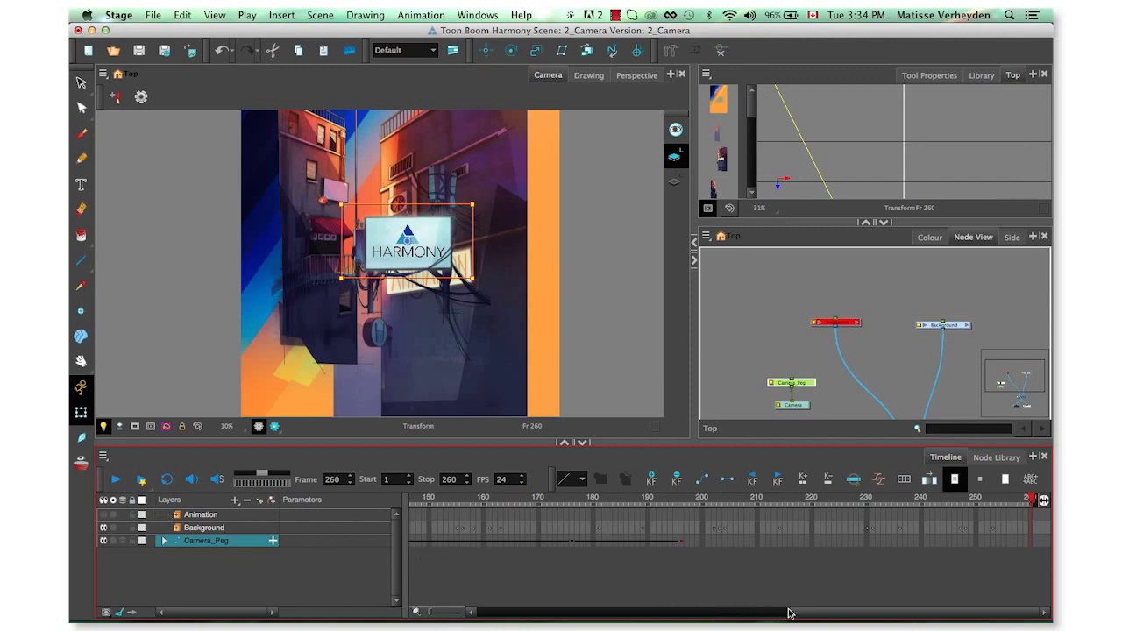
{"action": "left_click_drag", "start_coordinate": [791, 615], "coordinate": [472, 618]}
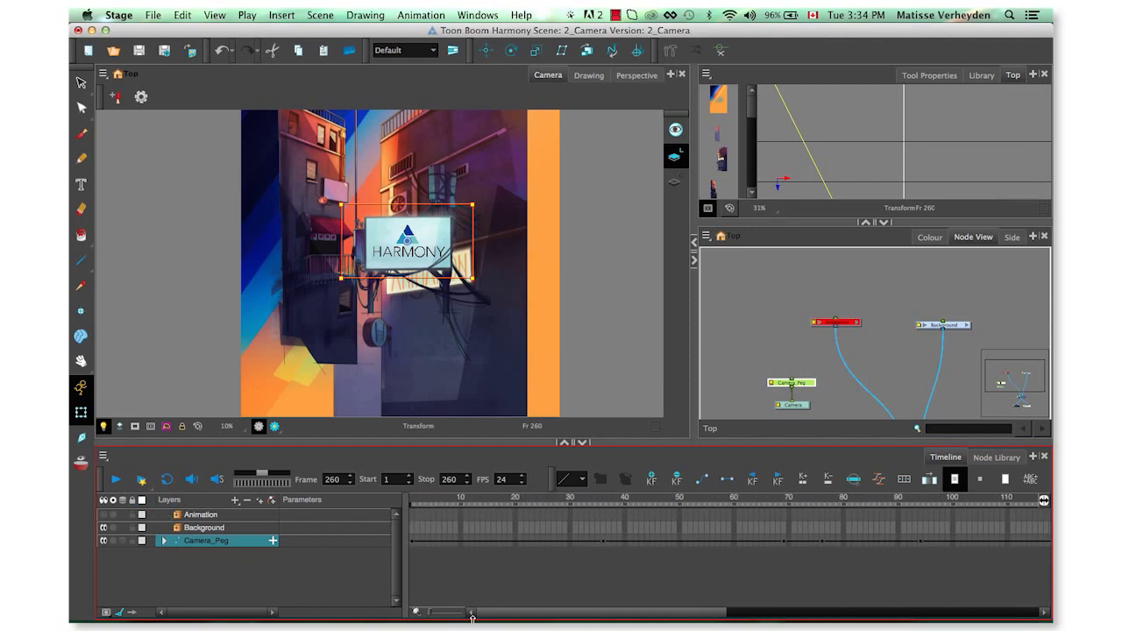
Delete the old Camera_Peg layer and add a new Camera layer
{"action": "double_click", "coordinate": [230, 542]}
{"action": "right_click", "coordinate": [237, 543]}
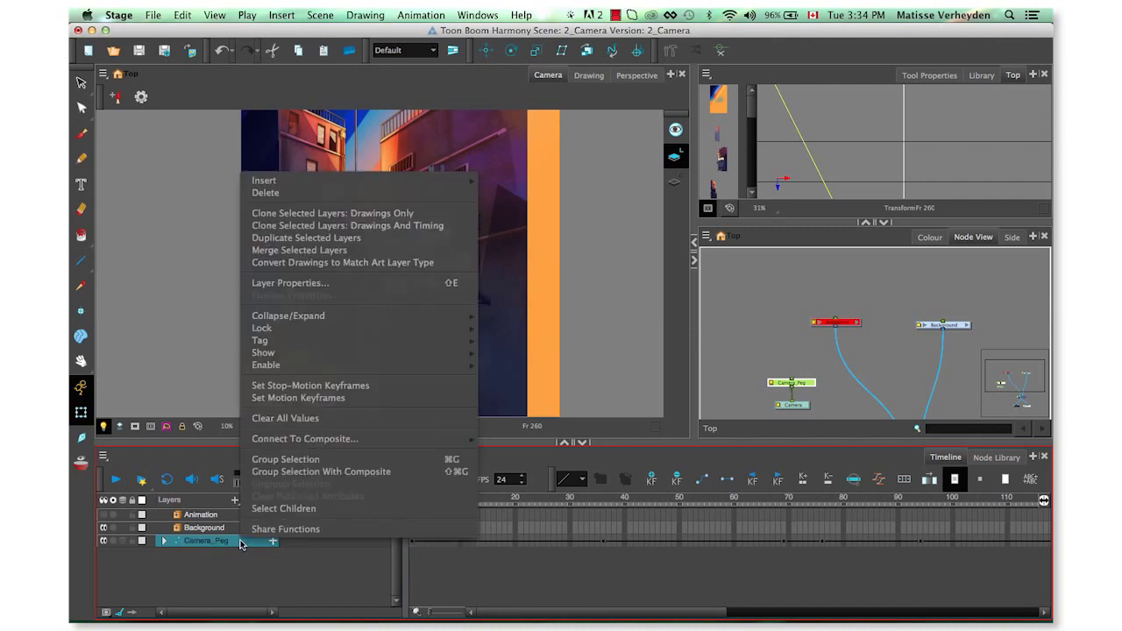
{"action": "left_click", "coordinate": [286, 193]}
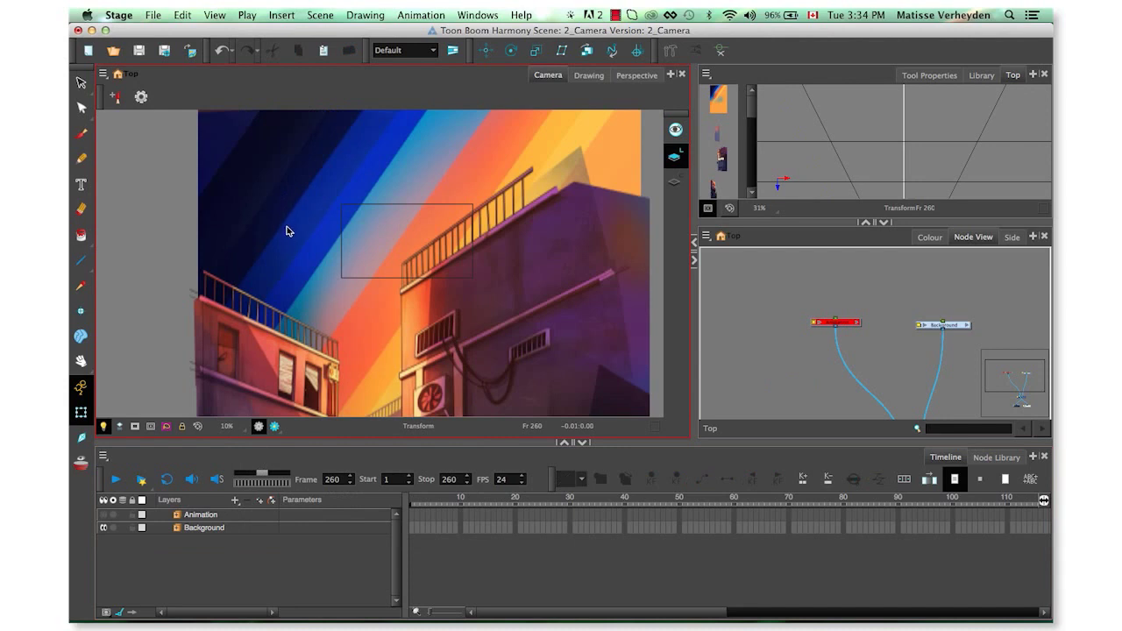
{"action": "left_click", "coordinate": [235, 501]}
{"action": "left_click", "coordinate": [250, 497]}
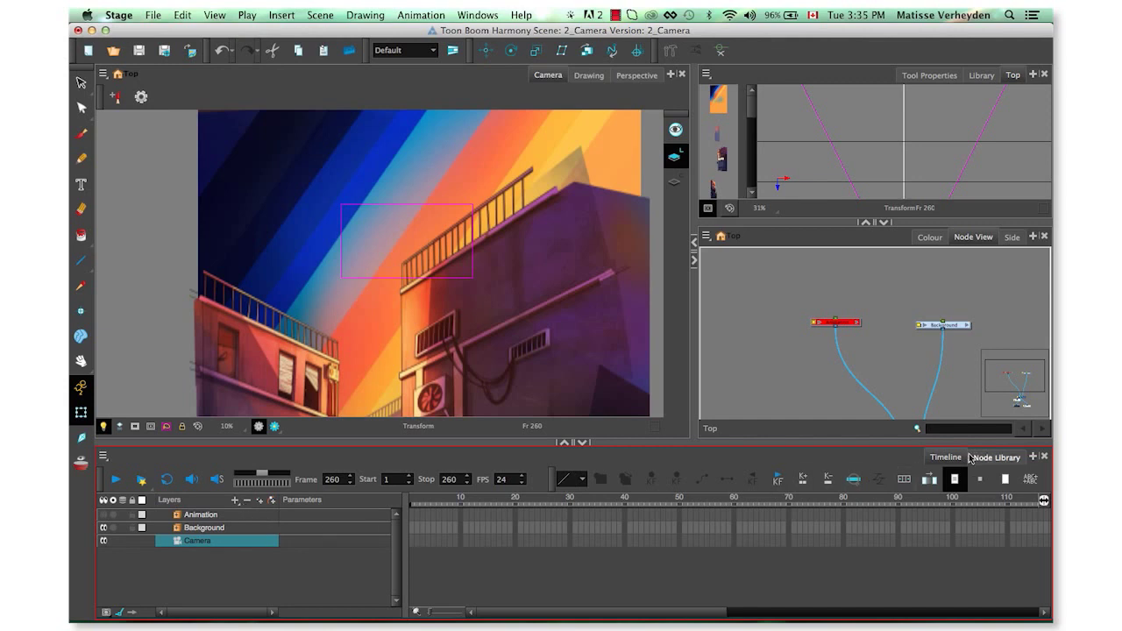
Test-place a Camera node from the Node Library, delete it, and select the new Camera layer
{"action": "left_click", "coordinate": [988, 457]}
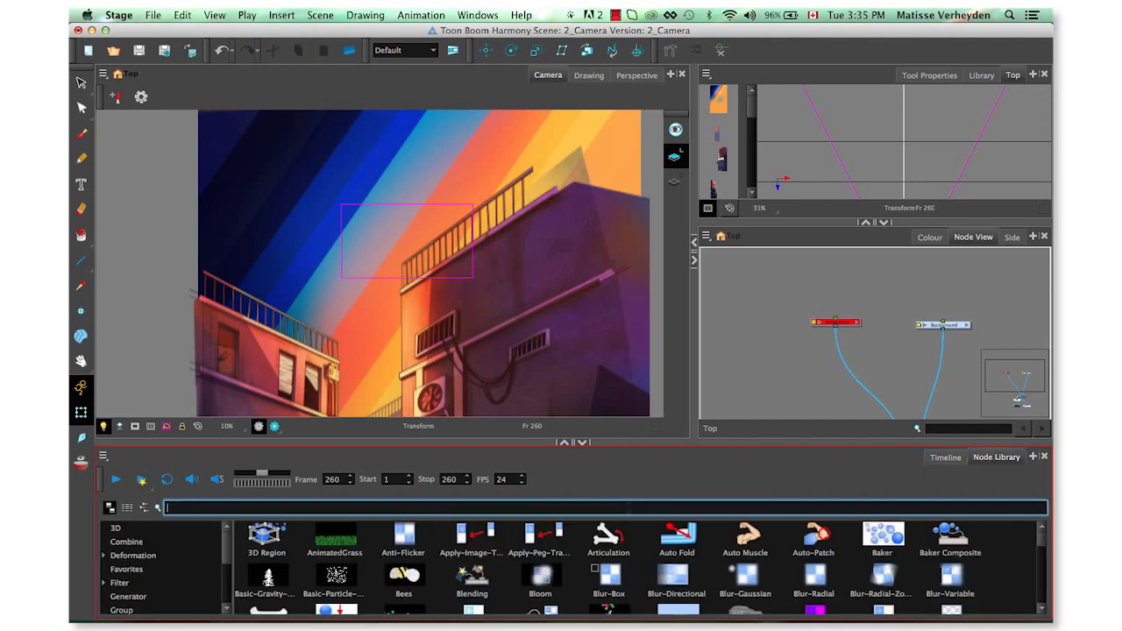
{"action": "type", "text": "cam"}
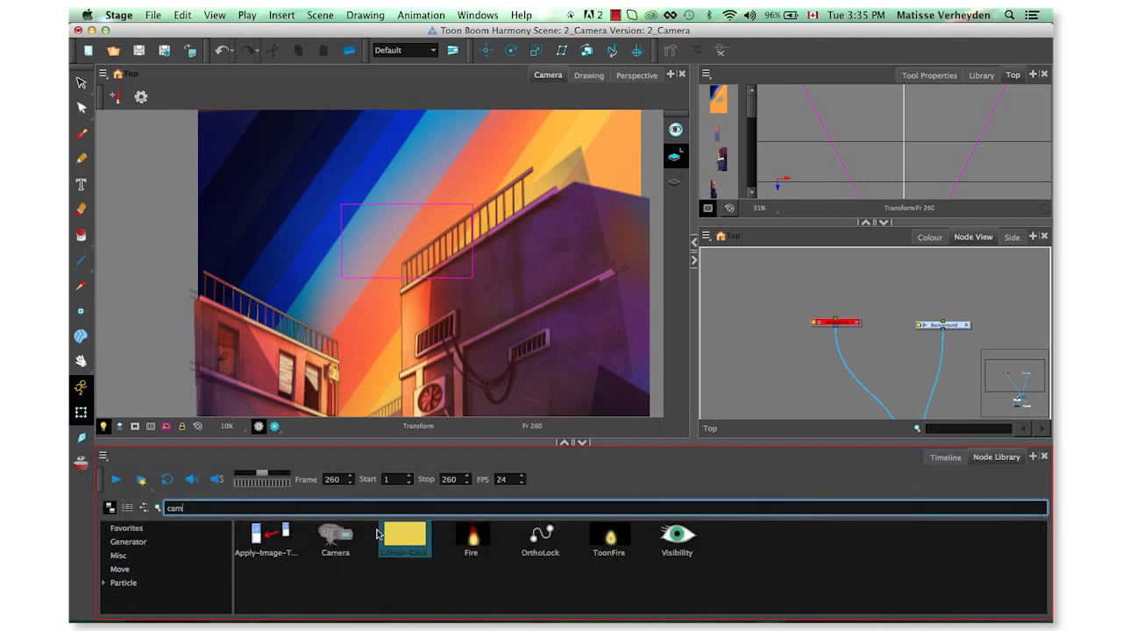
{"action": "left_click", "coordinate": [335, 552]}
{"action": "left_click_drag", "start_coordinate": [336, 550], "coordinate": [720, 369]}
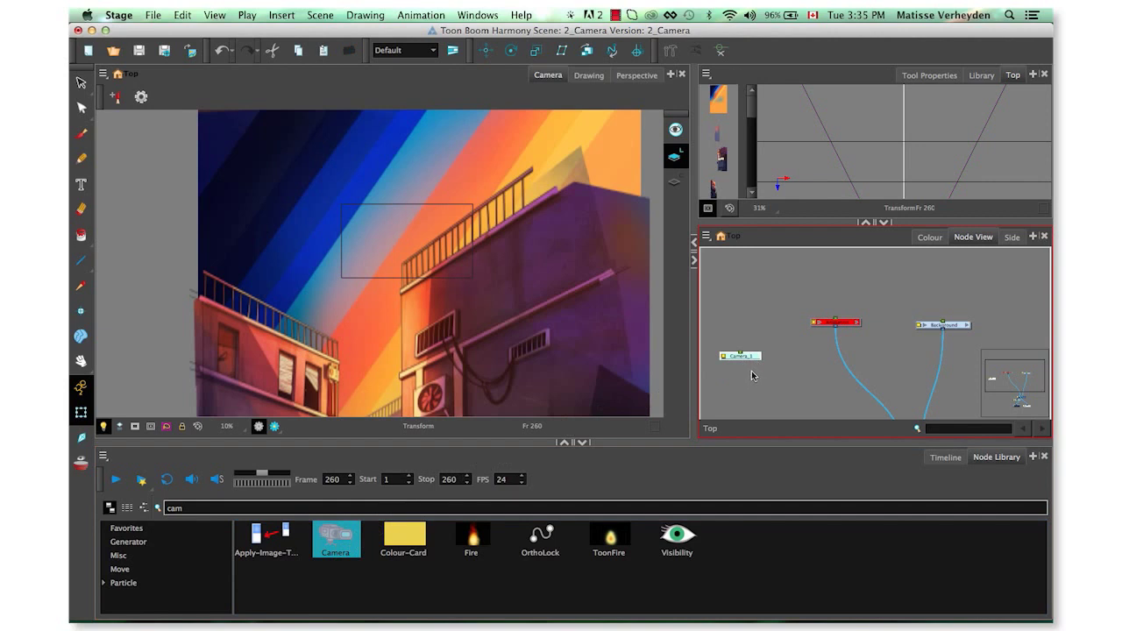
{"action": "key", "text": "BackSpace"}
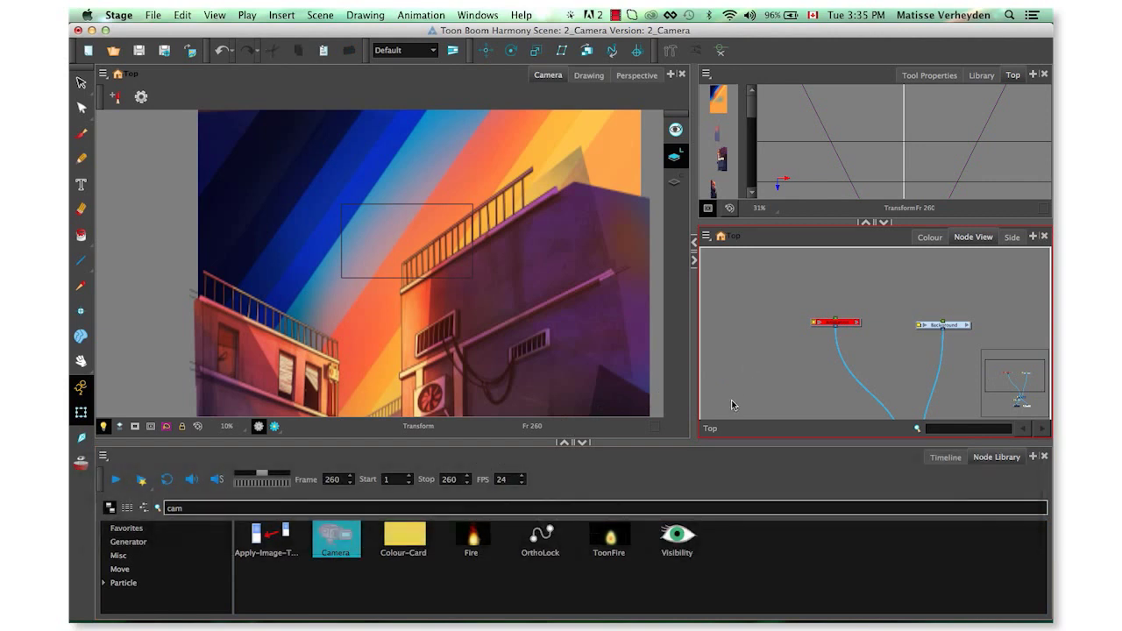
{"action": "left_click", "coordinate": [938, 458]}
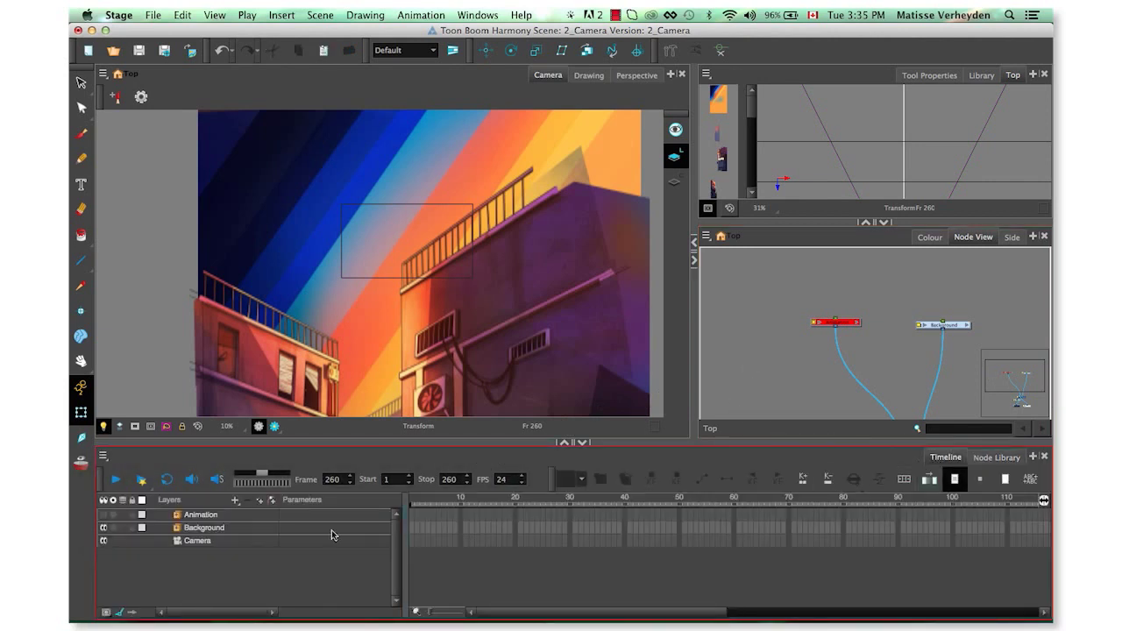
{"action": "left_click", "coordinate": [243, 543]}
Add a Camera-P parent peg above Camera, arrange the nodes, collapse it, and return to frame 1
{"action": "left_click_drag", "start_coordinate": [1013, 382], "coordinate": [1008, 396]}
{"action": "left_click_drag", "start_coordinate": [899, 396], "coordinate": [754, 387]}
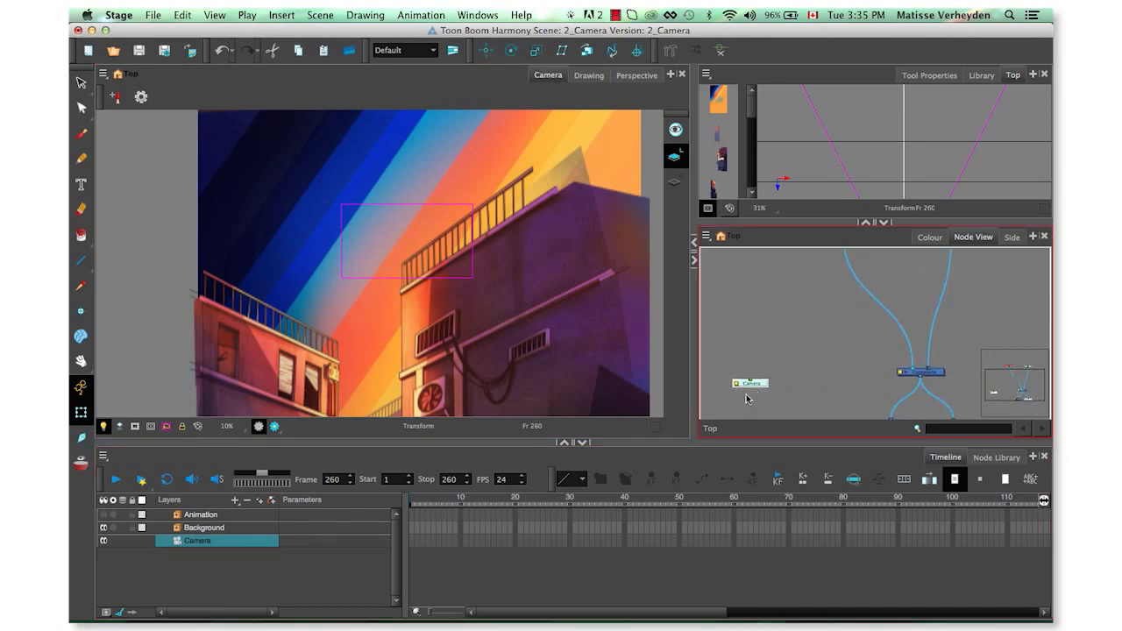
{"action": "left_click", "coordinate": [272, 501]}
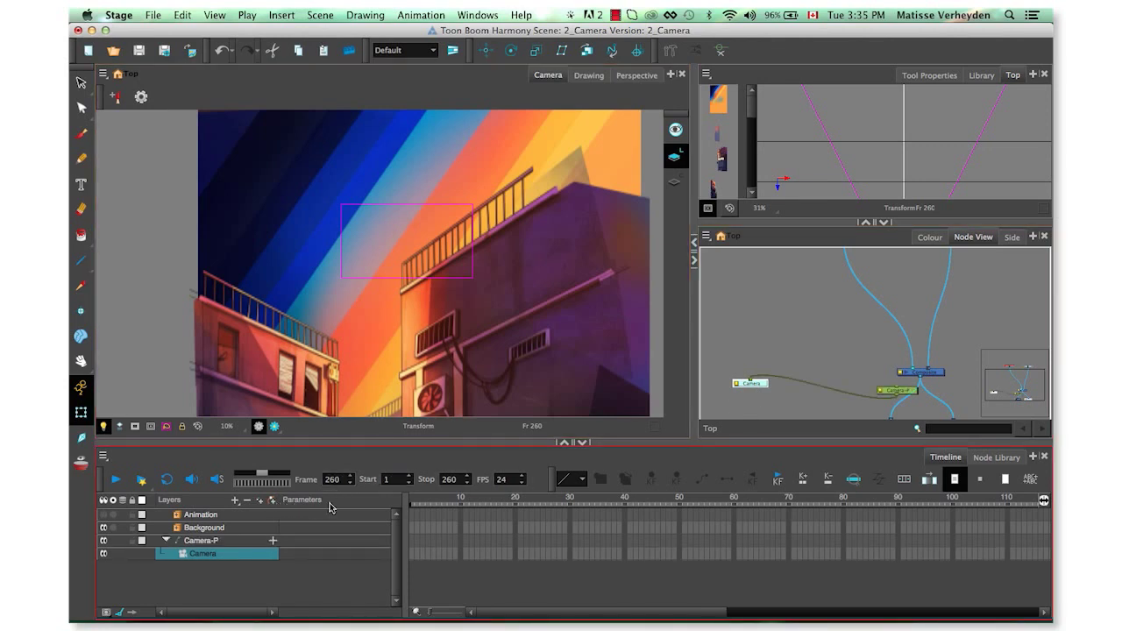
{"action": "left_click_drag", "start_coordinate": [903, 393], "coordinate": [763, 365]}
{"action": "left_click", "coordinate": [391, 561]}
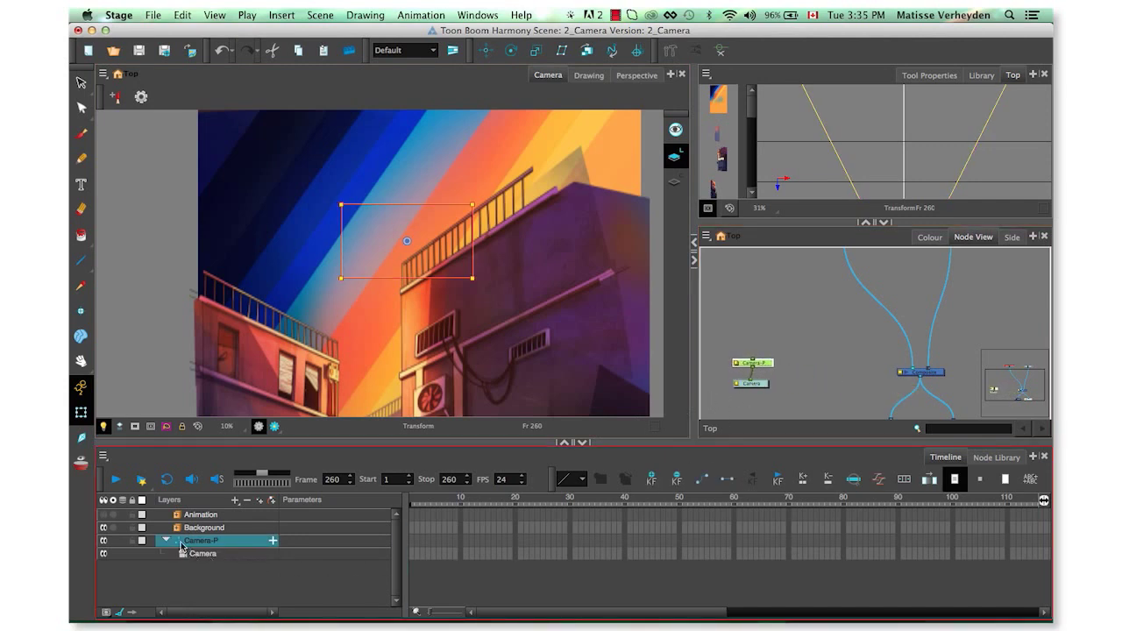
{"action": "left_click", "coordinate": [166, 540]}
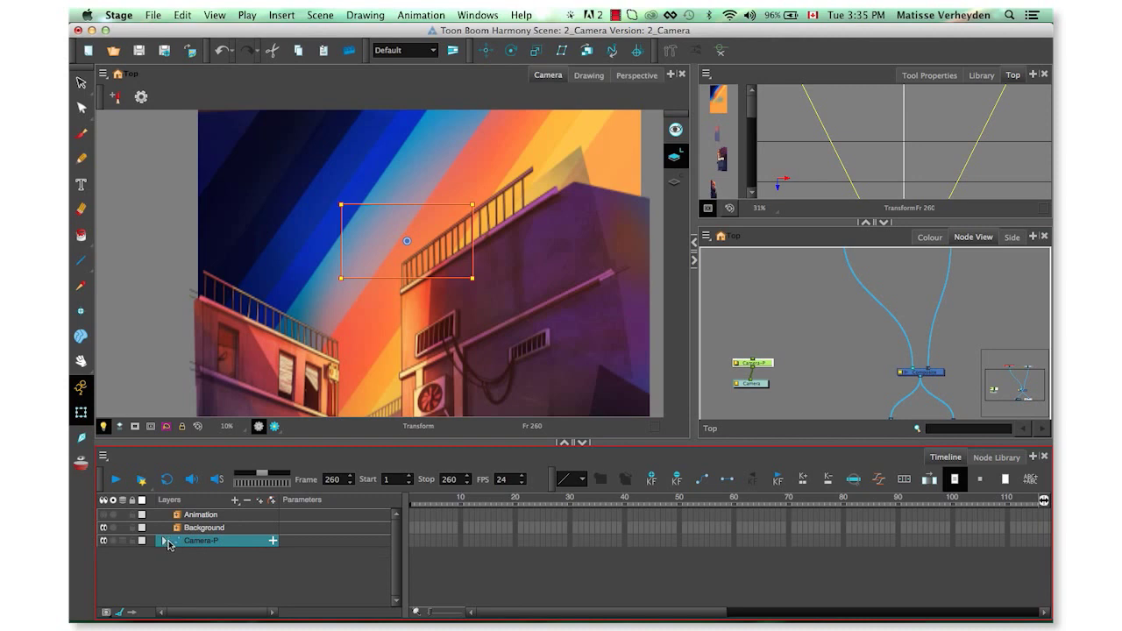
{"action": "left_click", "coordinate": [413, 544]}
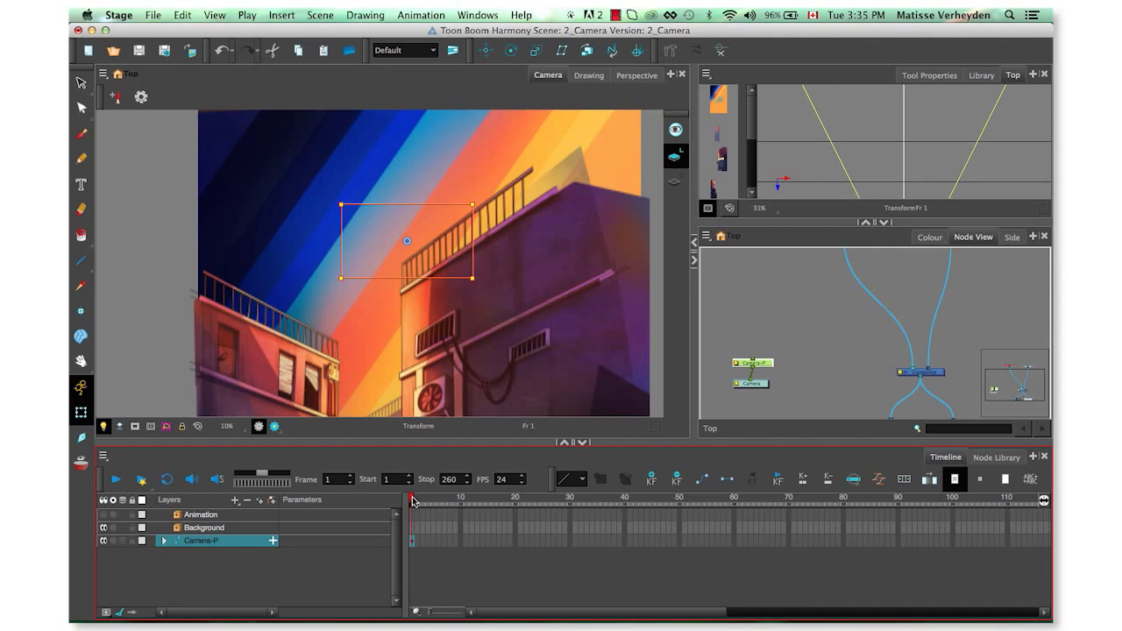
Reposition the camera frame at frames 60, 90 and 120 to pan across the buildings
{"action": "left_click_drag", "start_coordinate": [413, 500], "coordinate": [734, 505]}
{"action": "left_click_drag", "start_coordinate": [413, 252], "coordinate": [271, 342]}
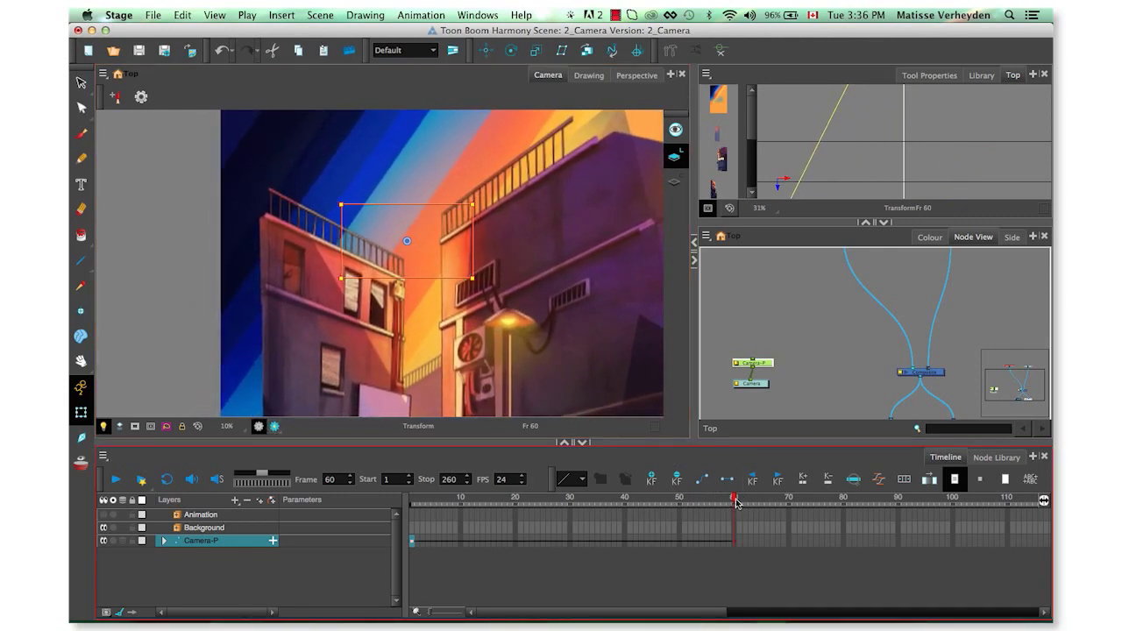
{"action": "left_click_drag", "start_coordinate": [737, 502], "coordinate": [897, 504]}
{"action": "left_click_drag", "start_coordinate": [414, 251], "coordinate": [495, 436]}
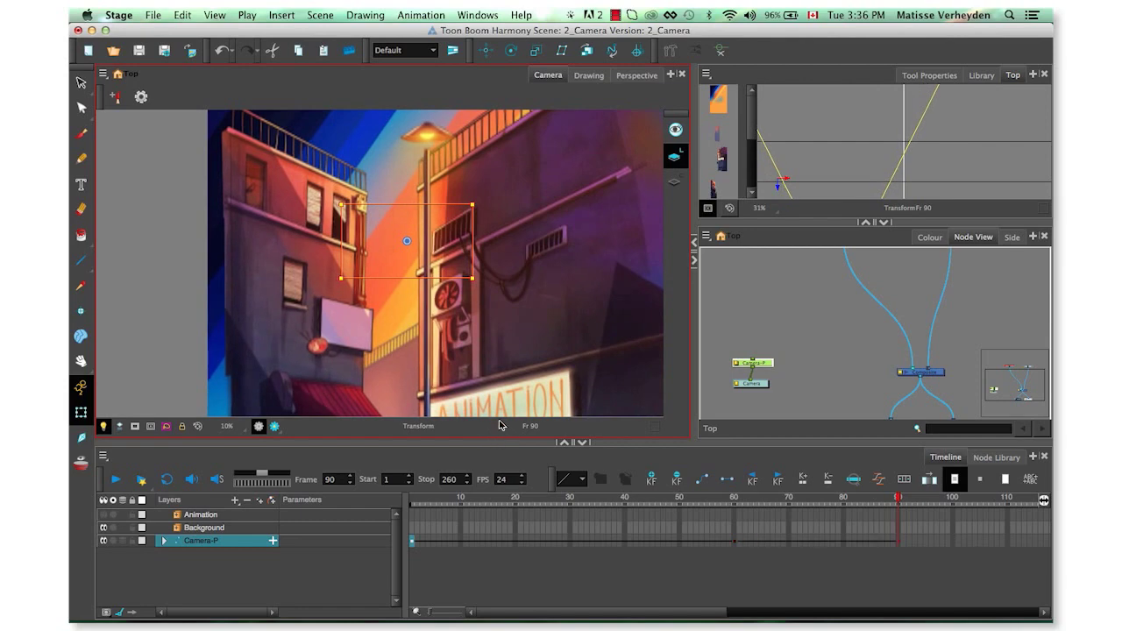
{"action": "left_click_drag", "start_coordinate": [898, 504], "coordinate": [1043, 504]}
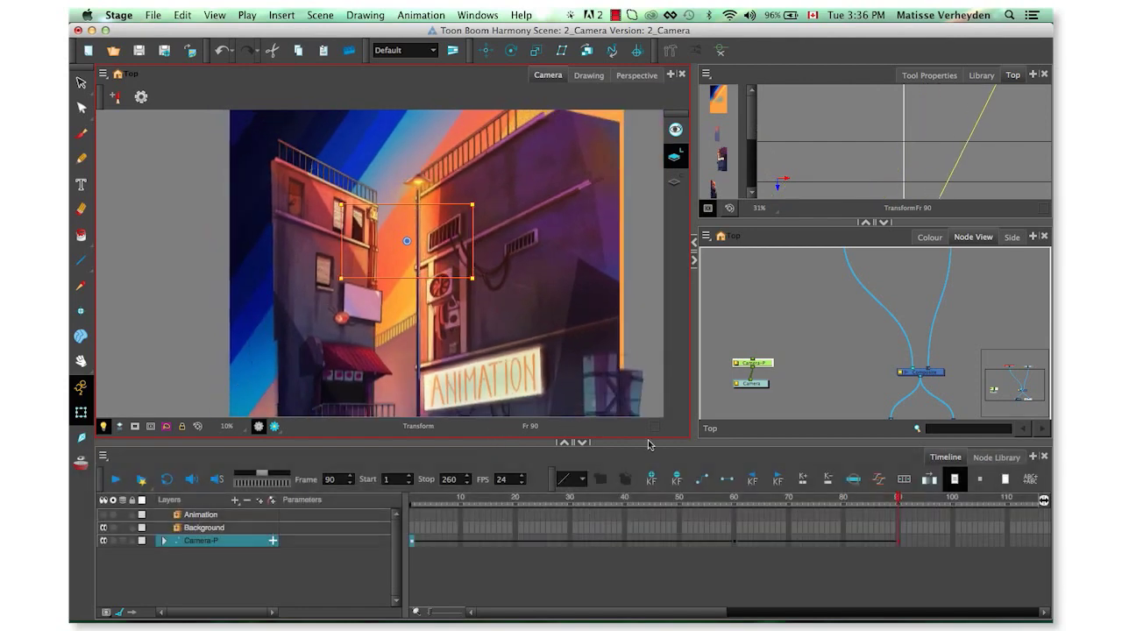
{"action": "left_click", "coordinate": [785, 540]}
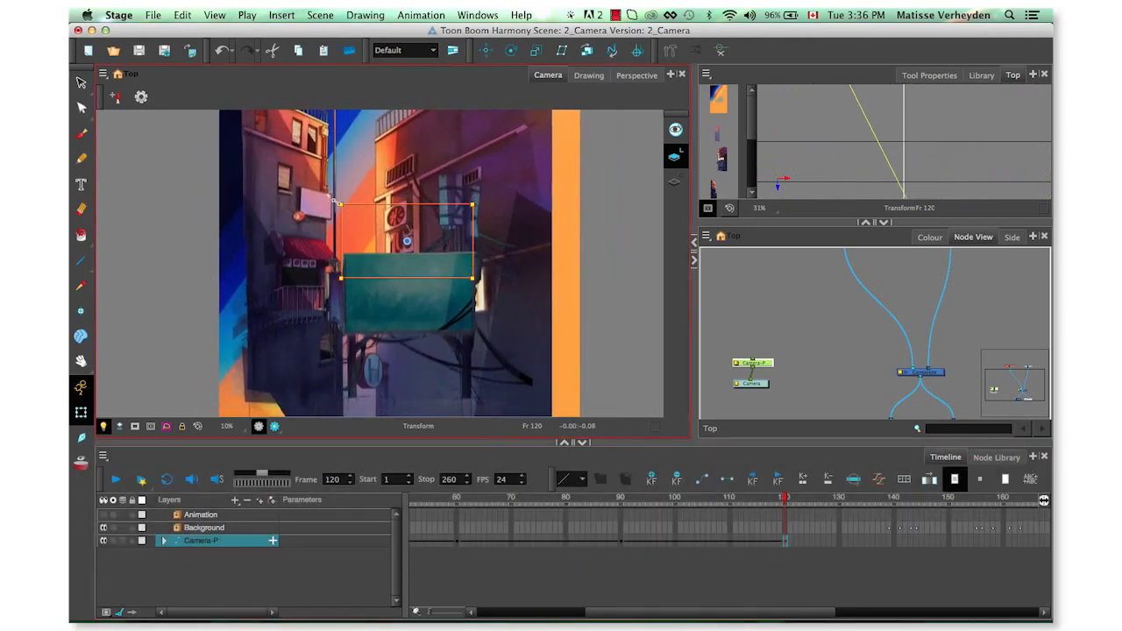
{"action": "left_click_drag", "start_coordinate": [627, 612], "coordinate": [512, 619]}
Play back the keyframed camera move from frame 1 to review it
{"action": "left_click", "coordinate": [415, 502]}
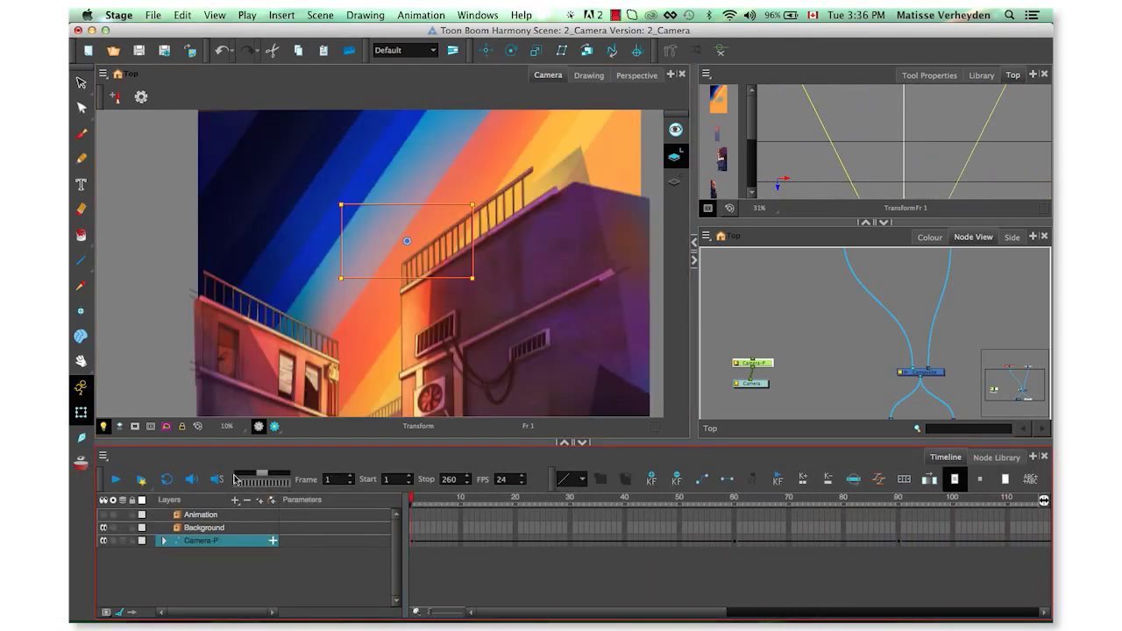
{"action": "left_click", "coordinate": [118, 481]}
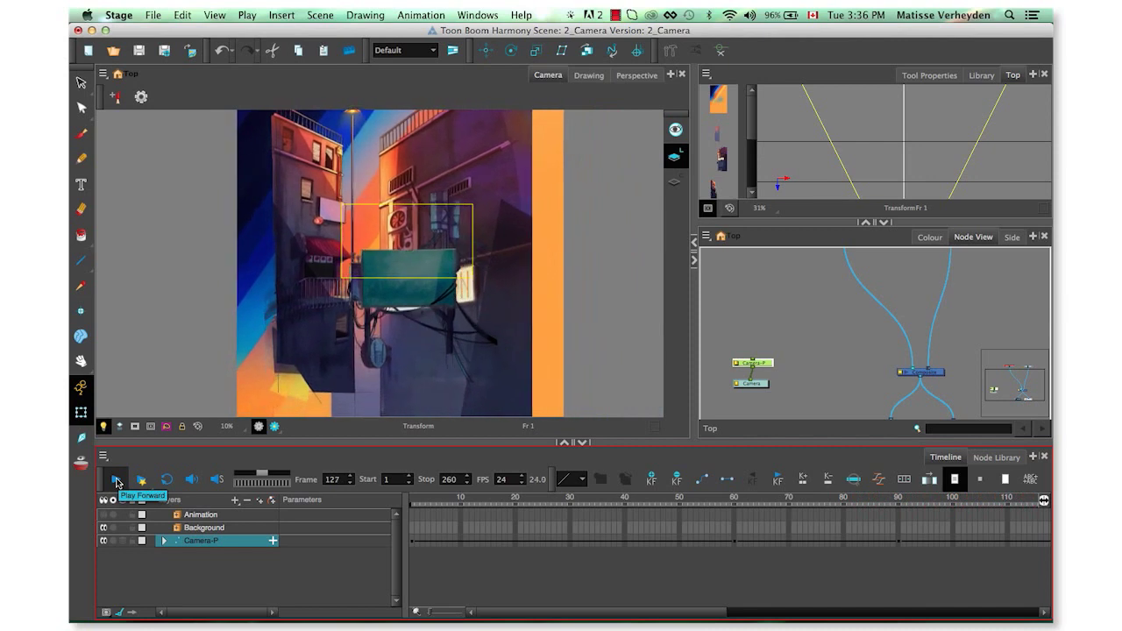
{"action": "left_click", "coordinate": [118, 481]}
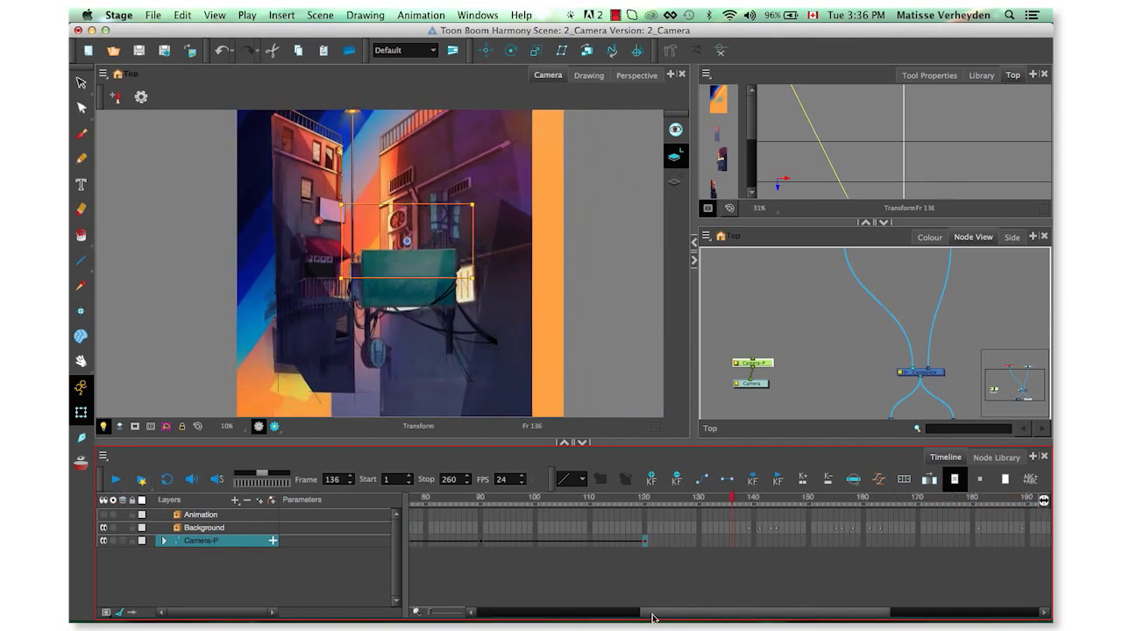
{"action": "left_click_drag", "start_coordinate": [652, 616], "coordinate": [473, 619]}
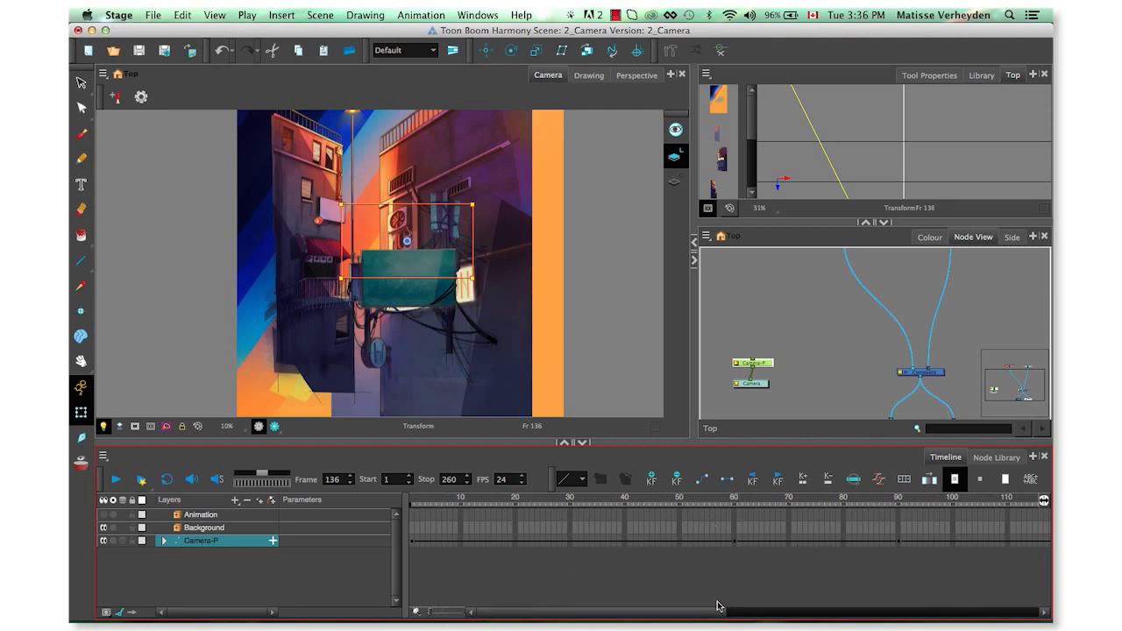
{"action": "left_click_drag", "start_coordinate": [723, 613], "coordinate": [792, 613]}
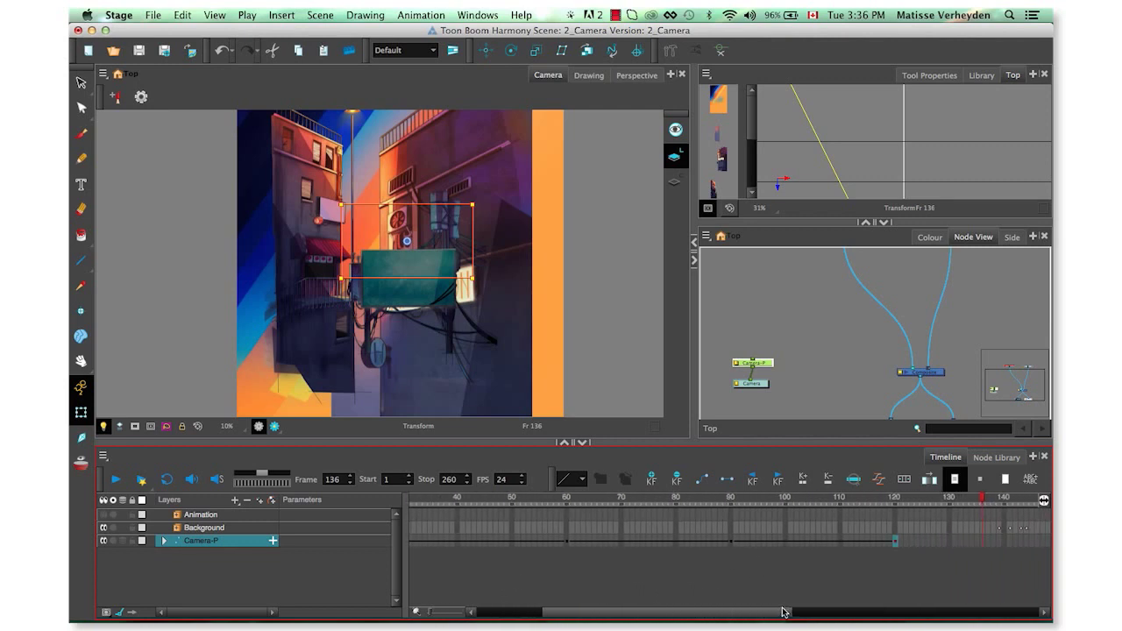
Step through the Camera-P keys at frames 60, 90, 120 and 140
{"action": "left_click", "coordinate": [568, 544]}
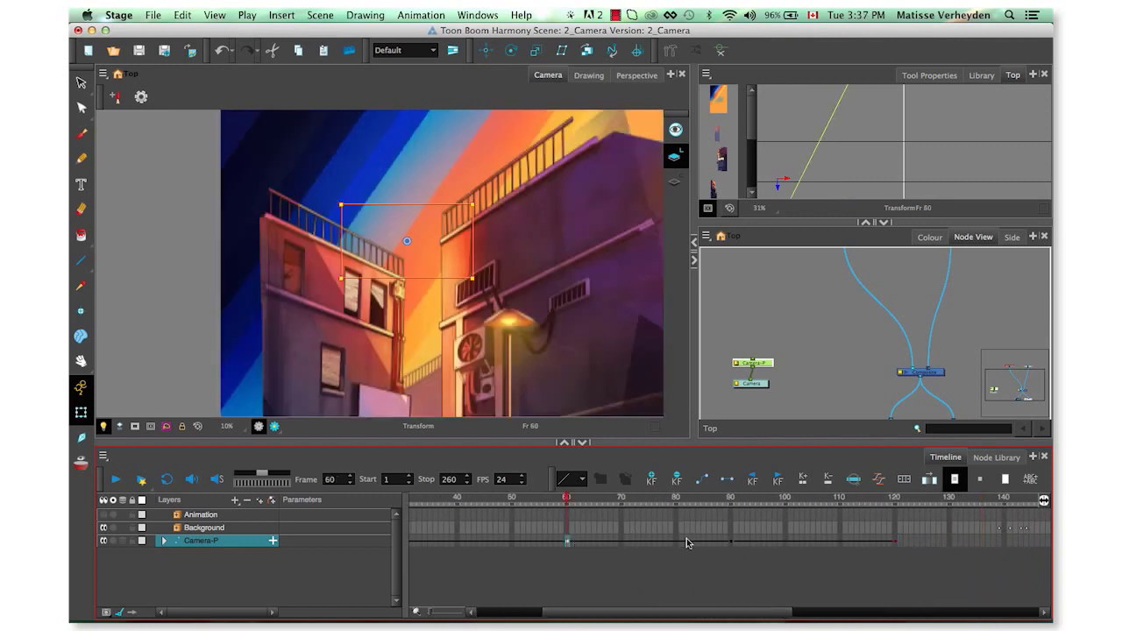
{"action": "left_click", "coordinate": [733, 542]}
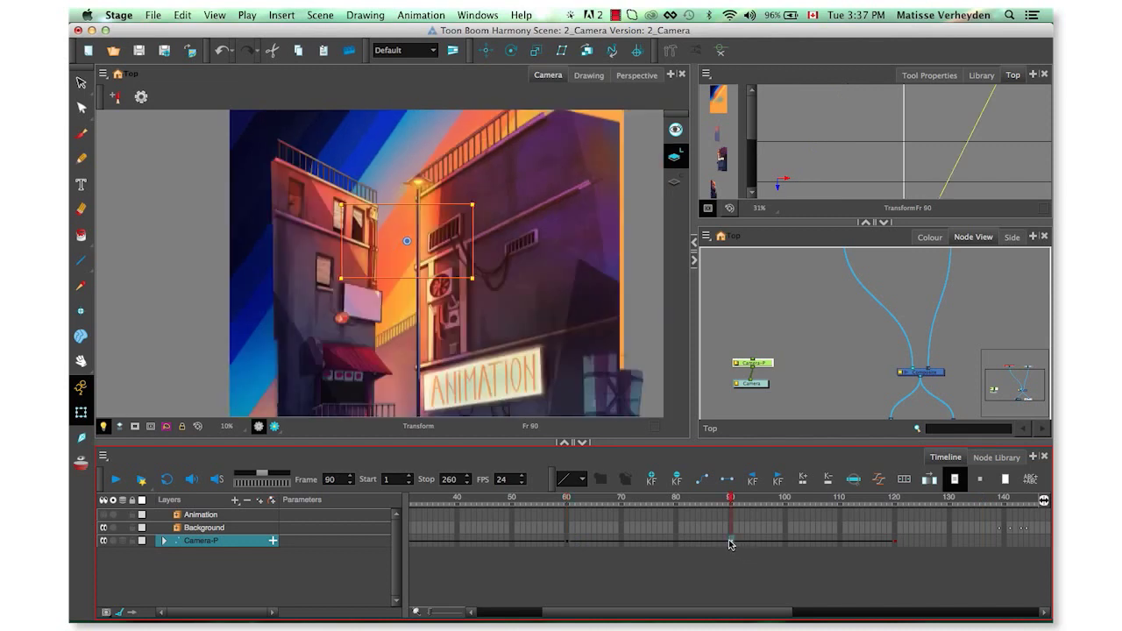
{"action": "left_click", "coordinate": [893, 542]}
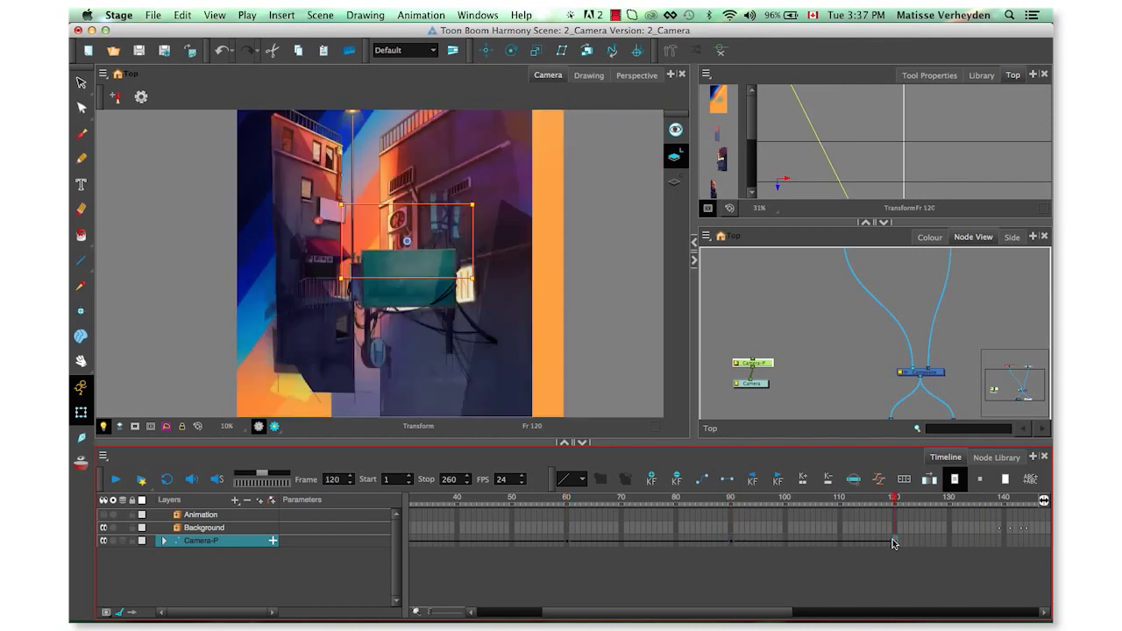
{"action": "left_click_drag", "start_coordinate": [893, 542], "coordinate": [1003, 542]}
{"action": "left_click", "coordinate": [1004, 542]}
{"action": "left_click", "coordinate": [733, 542]}
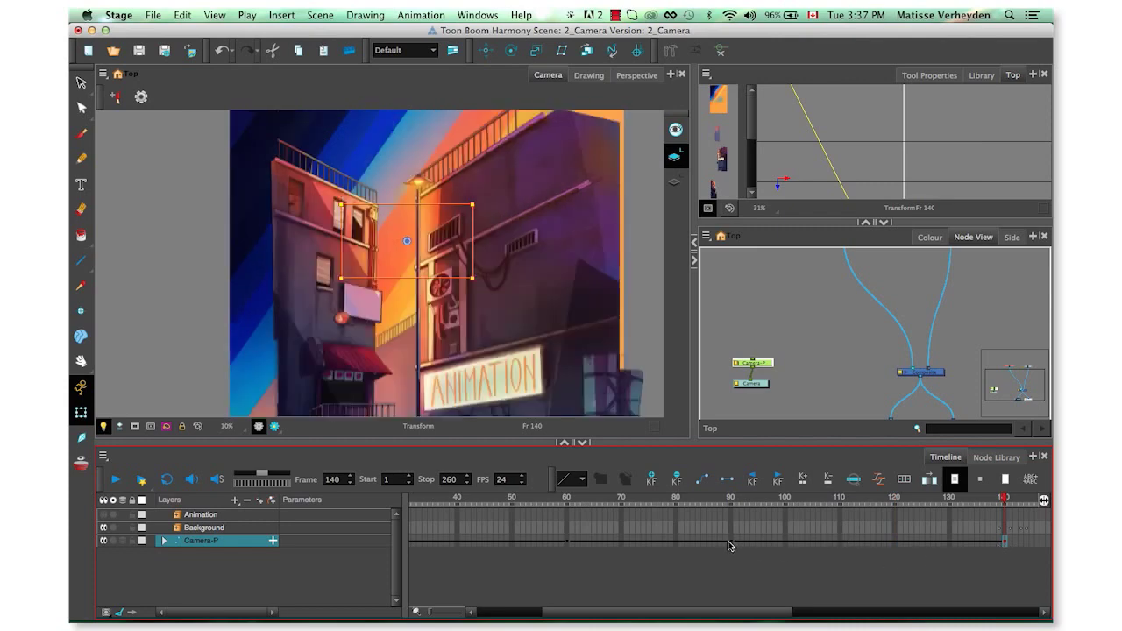
Copy the frame-90 Camera-P key and paste it at frame 120
{"action": "key", "text": "super+c"}
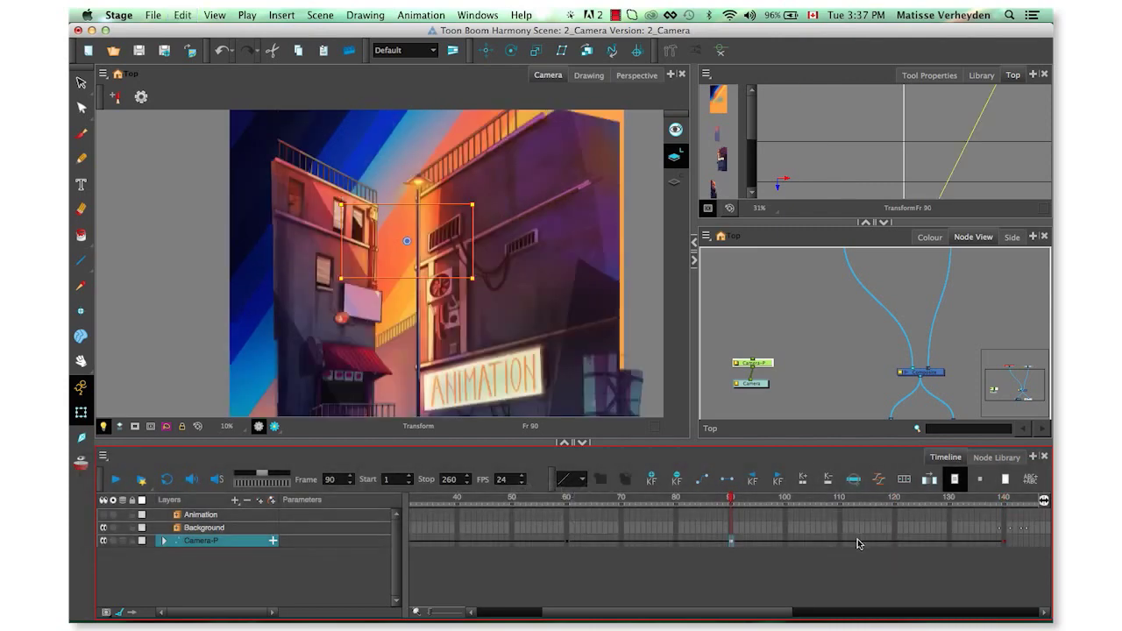
{"action": "key", "text": "super+v"}
{"action": "left_click", "coordinate": [894, 542]}
{"action": "key", "text": "super+v"}
{"action": "left_click", "coordinate": [708, 536]}
{"action": "left_click", "coordinate": [894, 542]}
{"action": "left_click", "coordinate": [732, 545]}
Make the frame 90–120 segment constant so the camera holds still there
{"action": "left_click", "coordinate": [726, 479]}
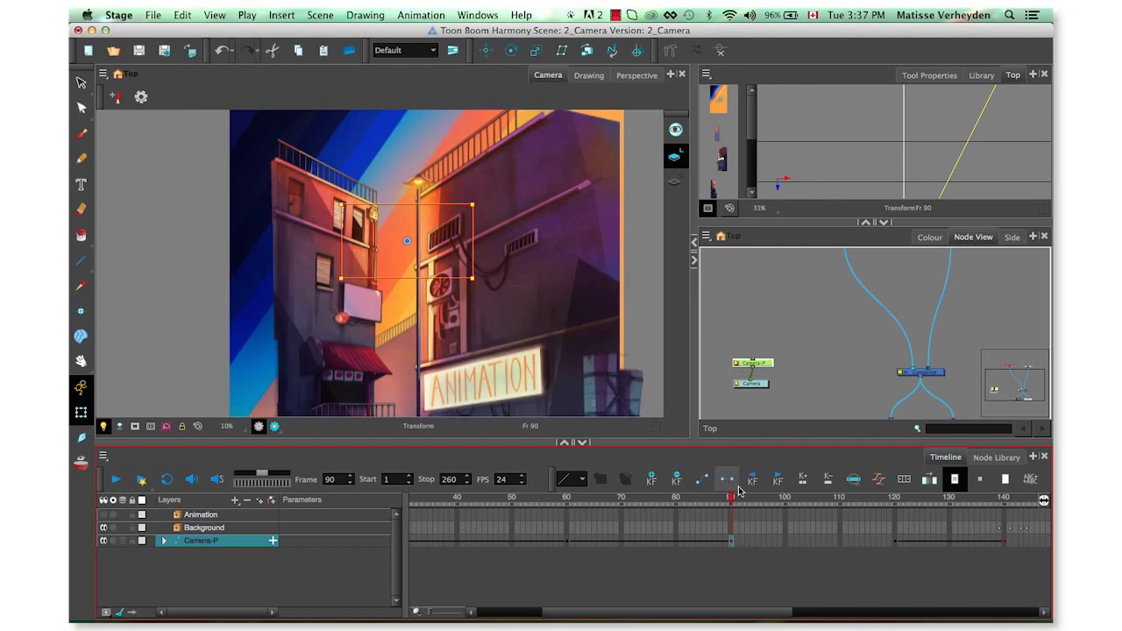
{"action": "left_click_drag", "start_coordinate": [608, 613], "coordinate": [544, 613]}
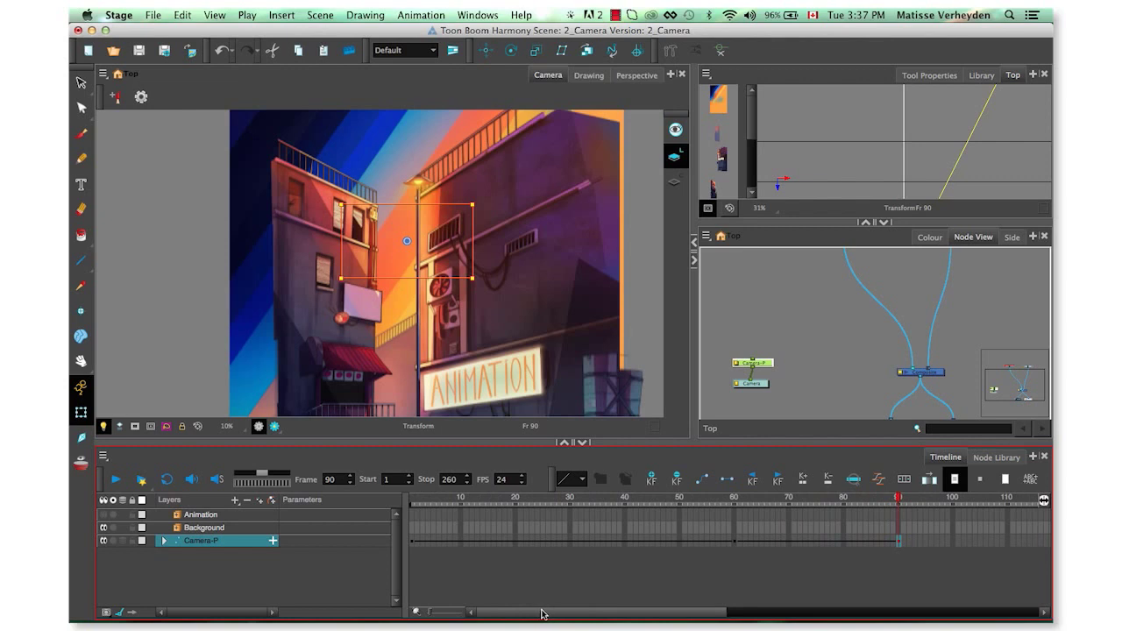
{"action": "left_click", "coordinate": [412, 541]}
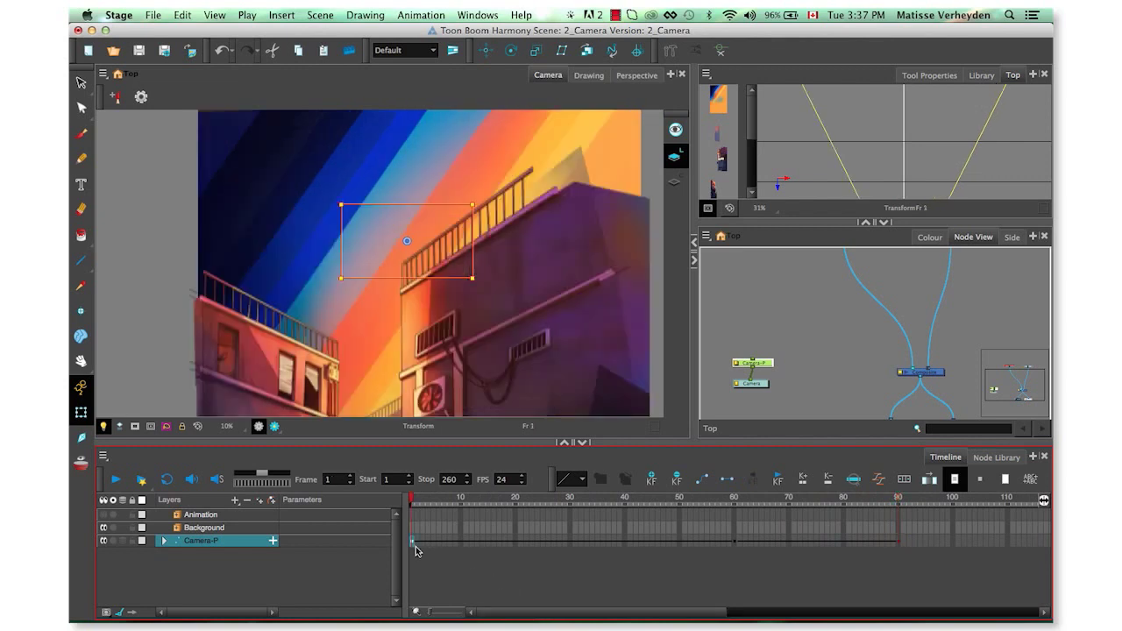
{"action": "left_click", "coordinate": [879, 480]}
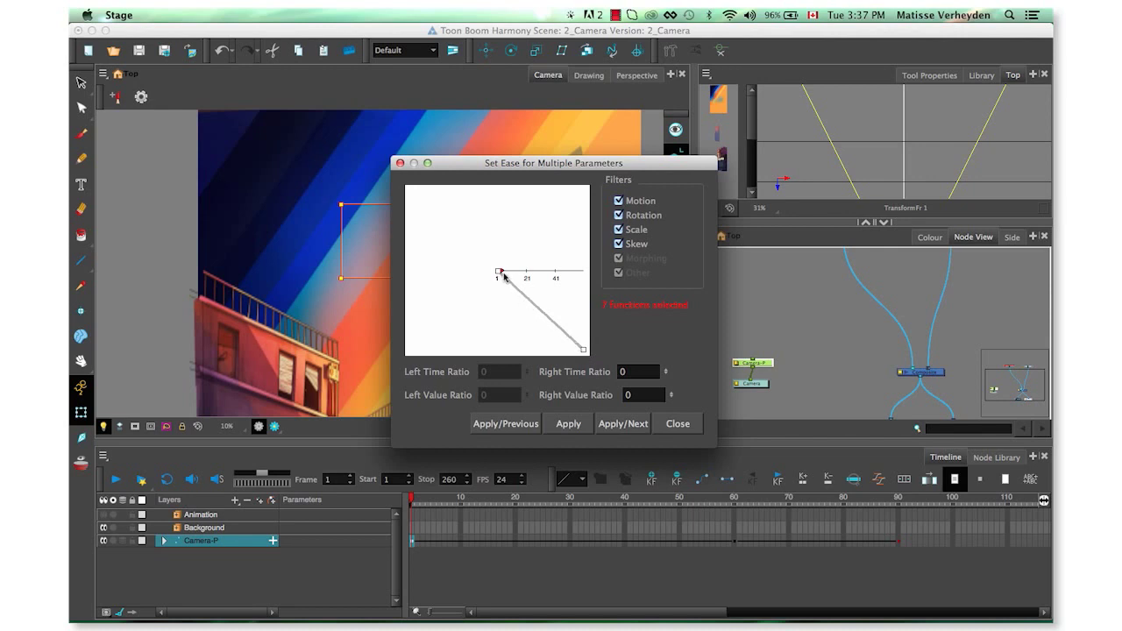
Give the frame-1 camera key a slow-start ease-out curve and apply it
{"action": "left_click_drag", "start_coordinate": [500, 271], "coordinate": [559, 272]}
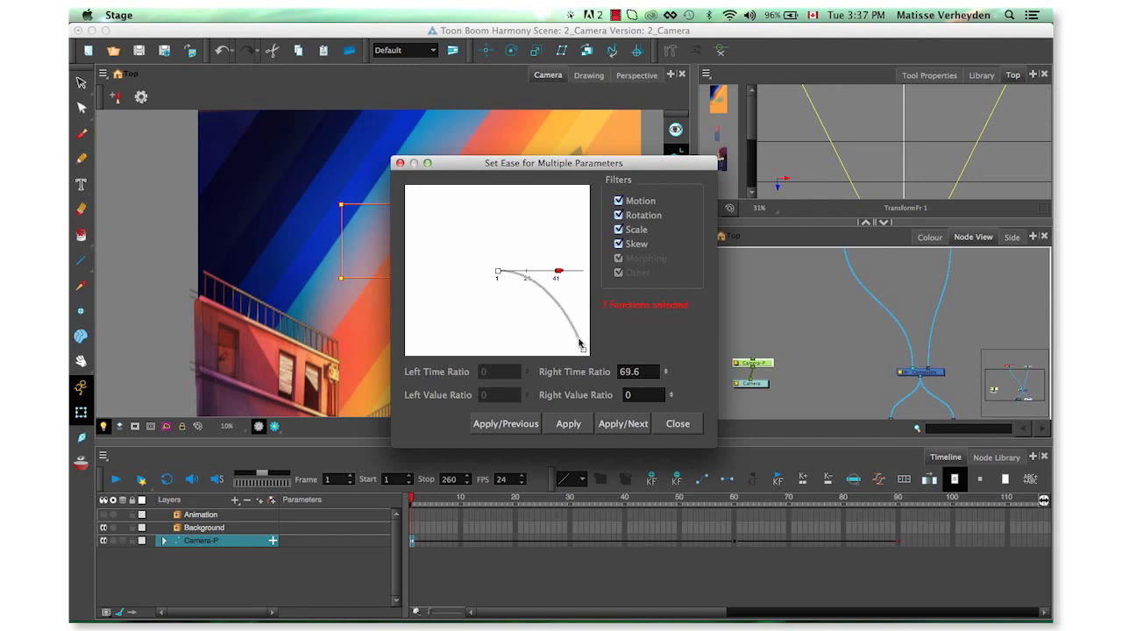
{"action": "left_click_drag", "start_coordinate": [558, 272], "coordinate": [499, 326]}
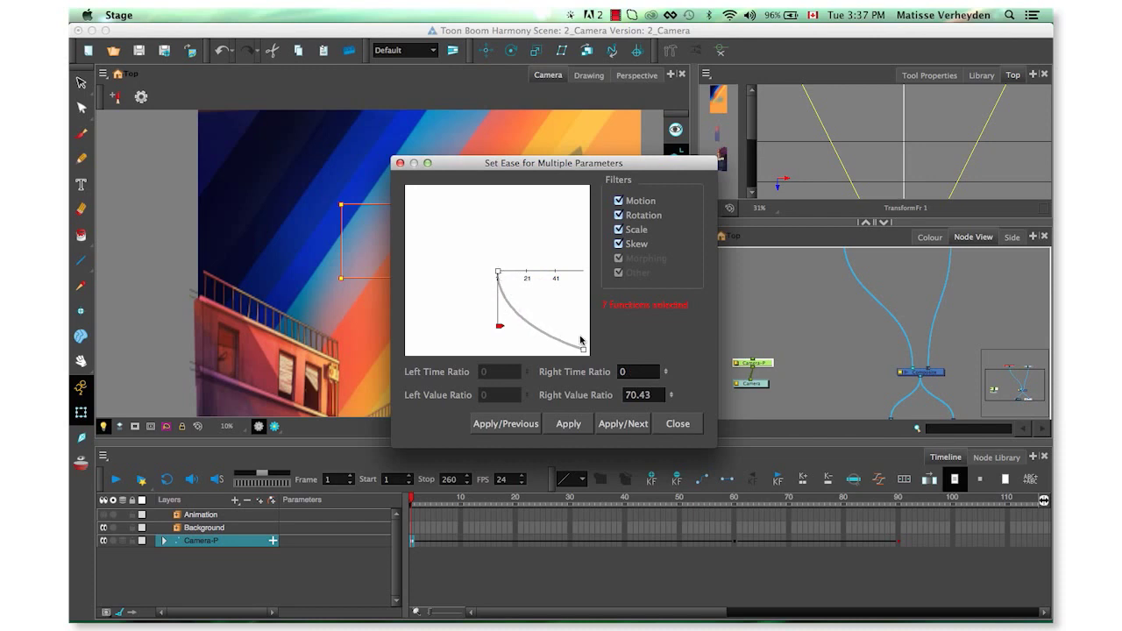
{"action": "left_click_drag", "start_coordinate": [498, 326], "coordinate": [557, 272]}
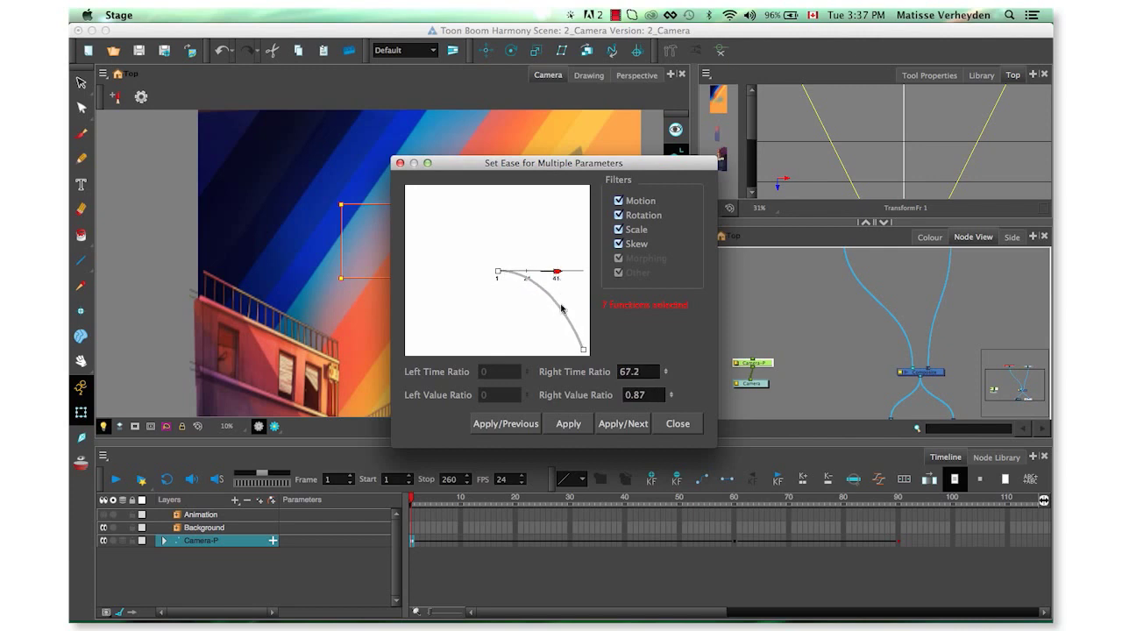
{"action": "left_click", "coordinate": [613, 424]}
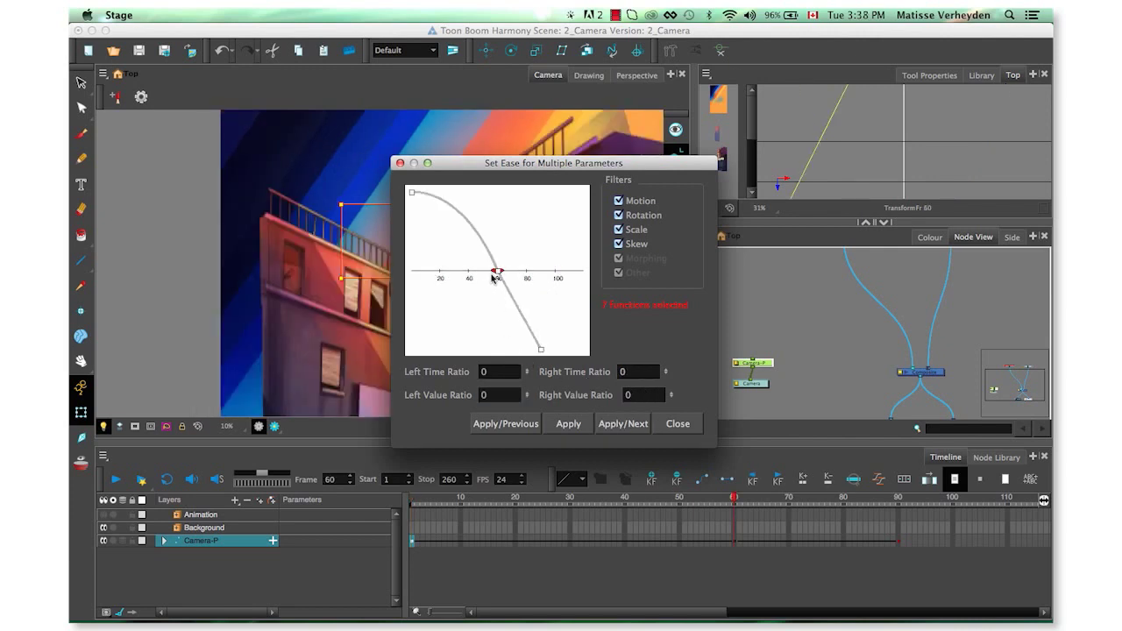
Ease the frame-60 key in and out, then ease out frame 120 (72 time, 1.74 value)
{"action": "left_click_drag", "start_coordinate": [496, 273], "coordinate": [450, 272]}
{"action": "left_click_drag", "start_coordinate": [499, 272], "coordinate": [541, 271]}
{"action": "left_click", "coordinate": [622, 423]}
{"action": "left_click", "coordinate": [622, 423]}
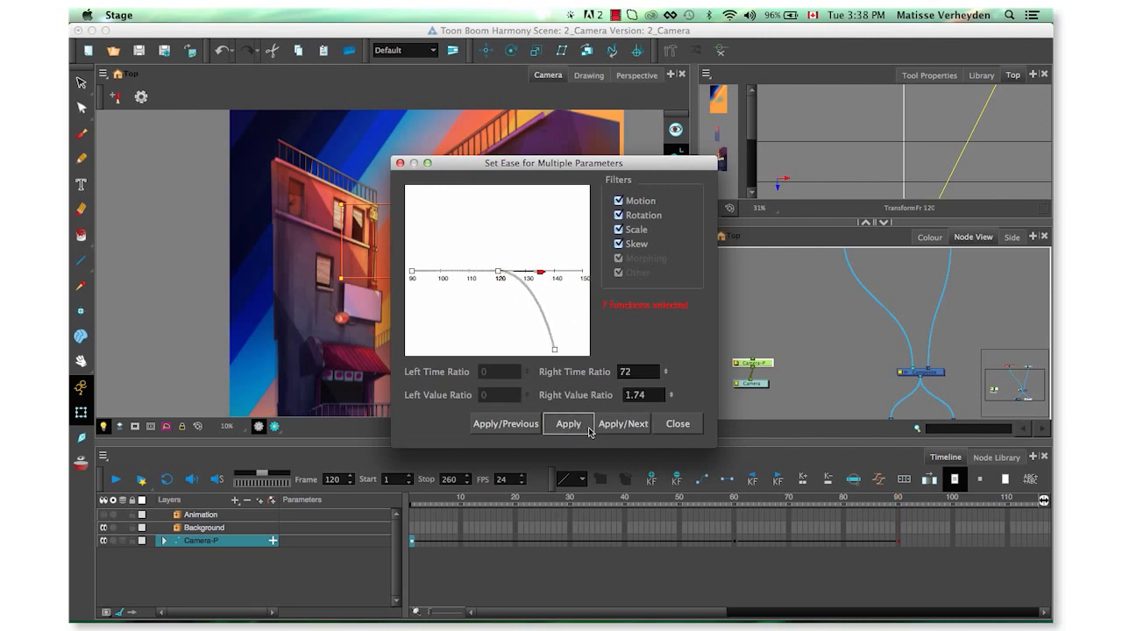
Close the Set Ease dialog and play back the eased Camera-P move
{"action": "left_click", "coordinate": [679, 424]}
{"action": "left_click", "coordinate": [115, 480]}
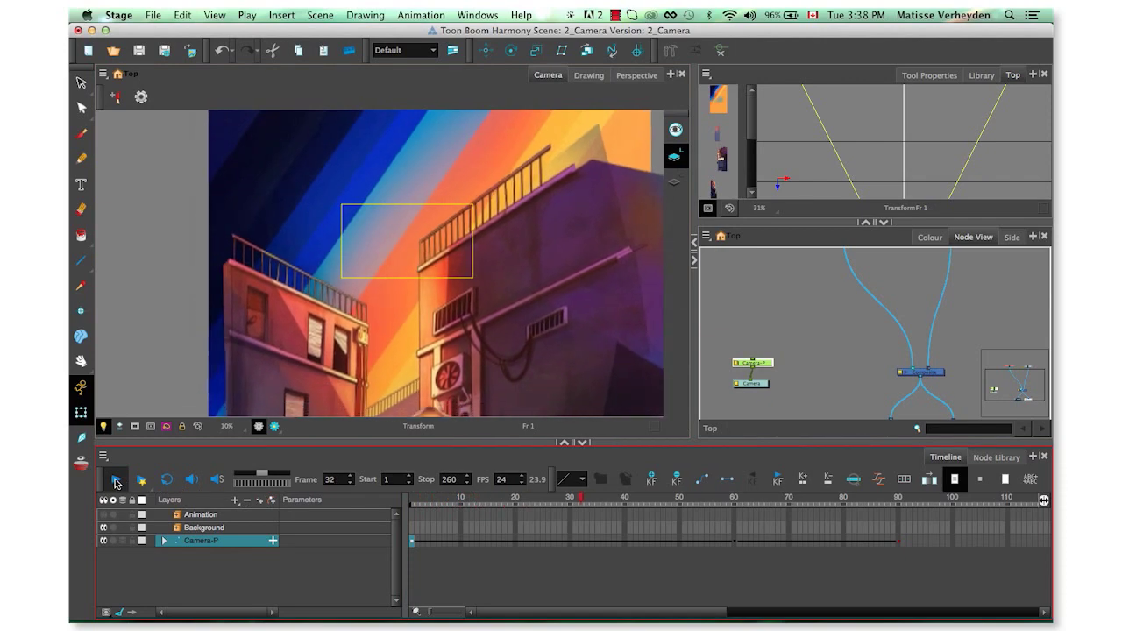